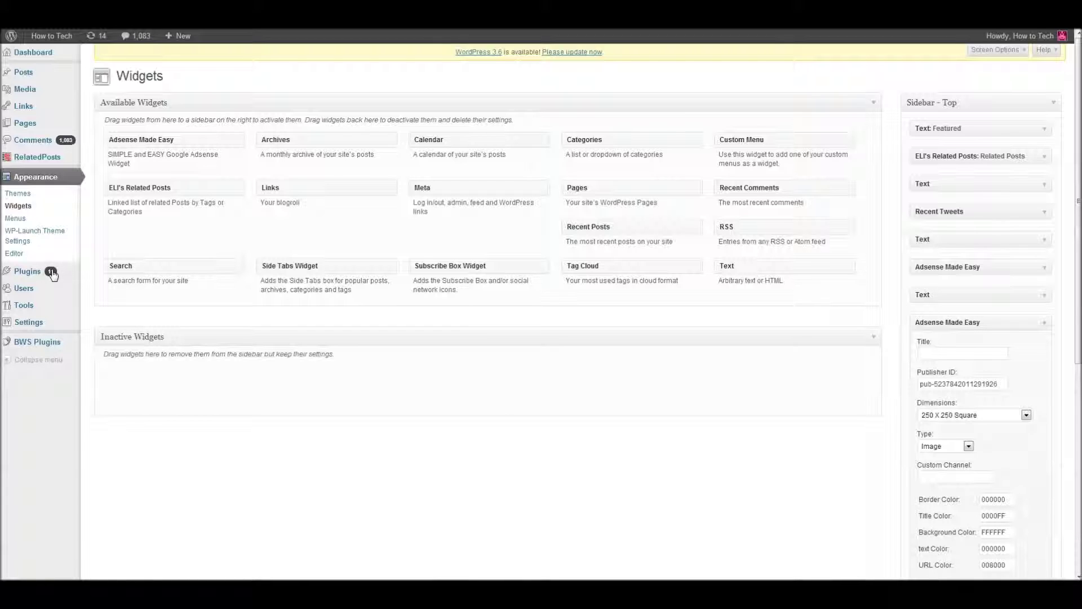
Collapse the open Adsense Made Easy widget and add another Adsense Made Easy widget at the end of Sidebar - Top
mouse_move(51, 274)
click(1044, 322)
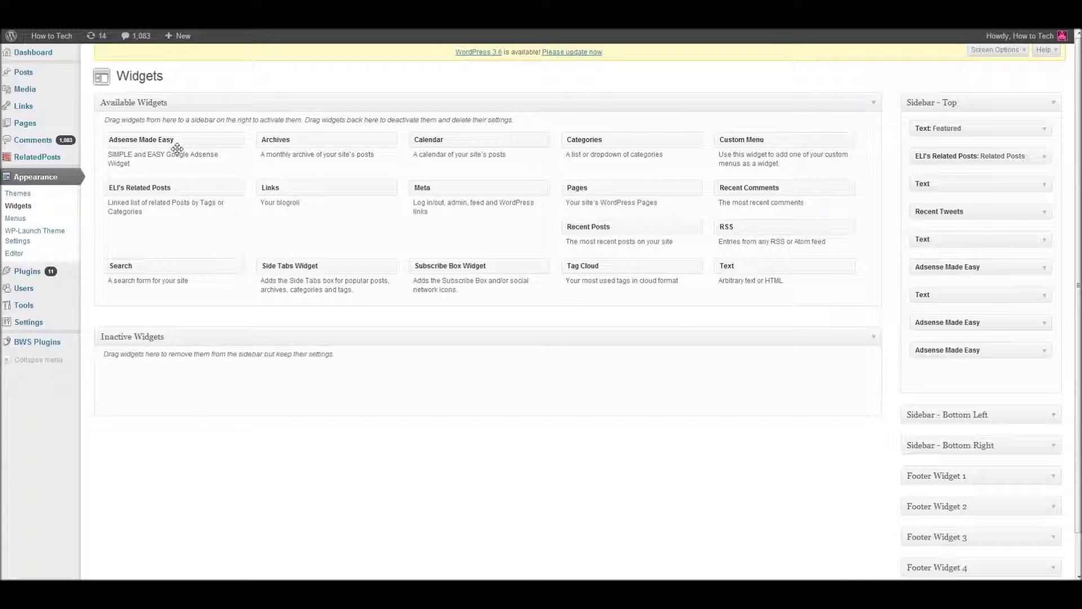
drag(177, 147, 955, 367)
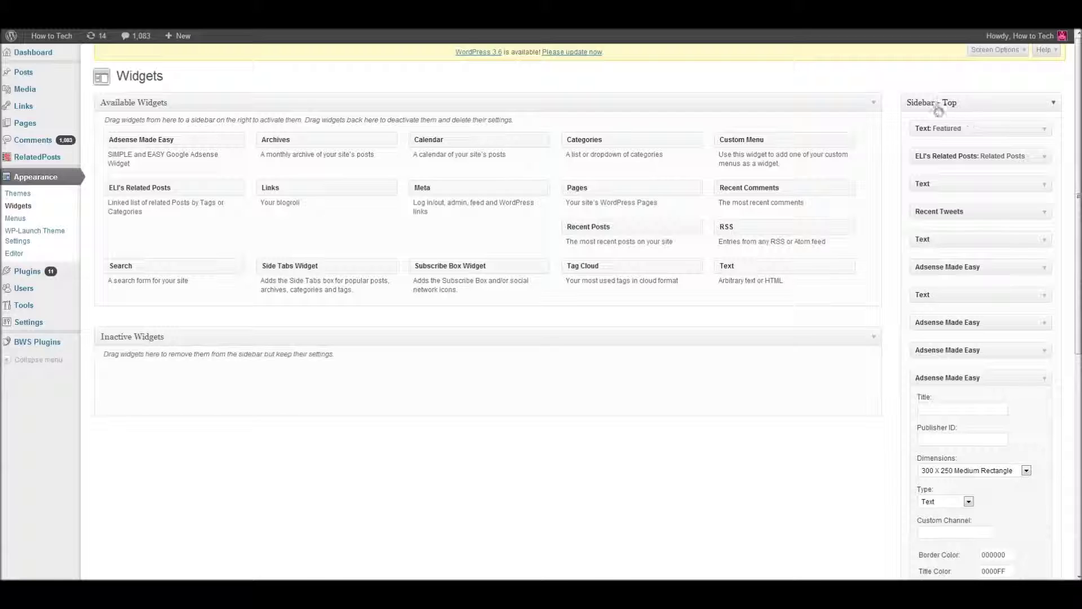
click(1045, 378)
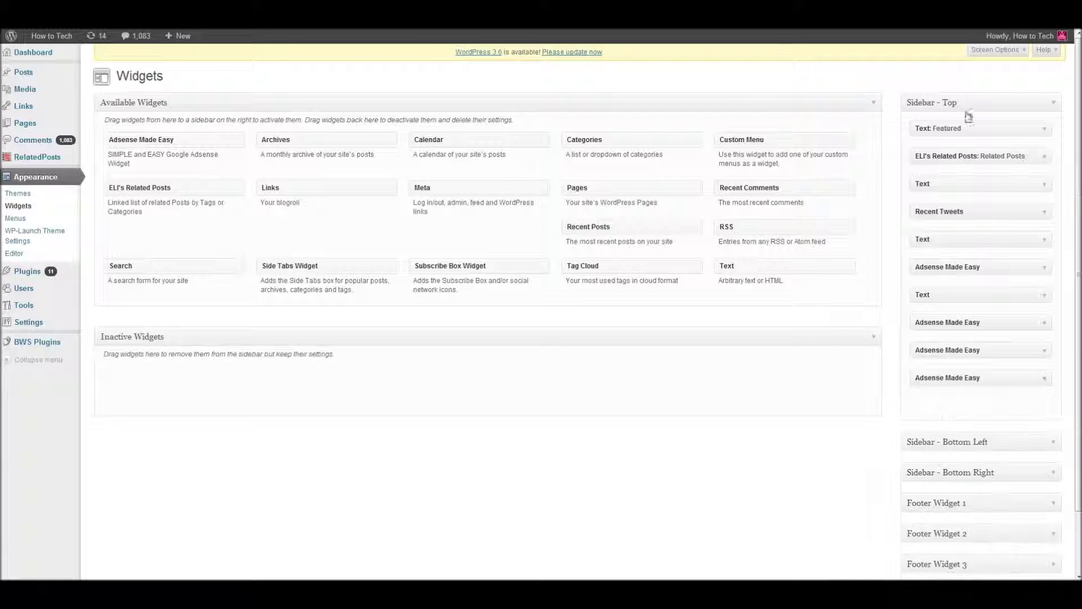
scroll(941, 395, down, 2)
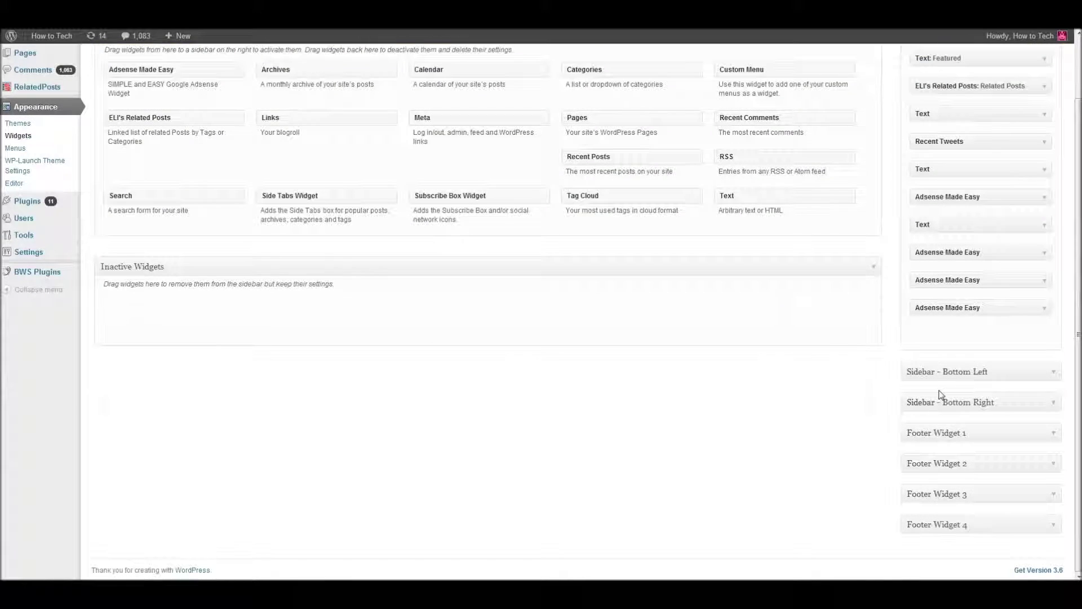
scroll(954, 107, up, 2)
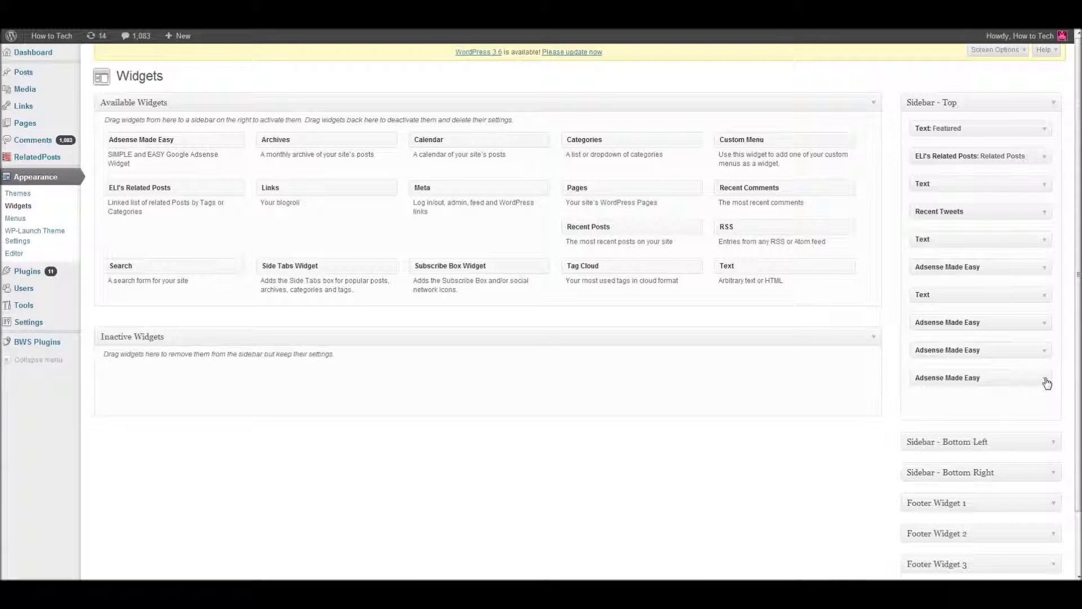
Remove the last Adsense Made Easy widget from Sidebar - Top
click(1047, 383)
click(1046, 382)
click(1044, 382)
scroll(1043, 383, down, 1)
scroll(1041, 382, up, 1)
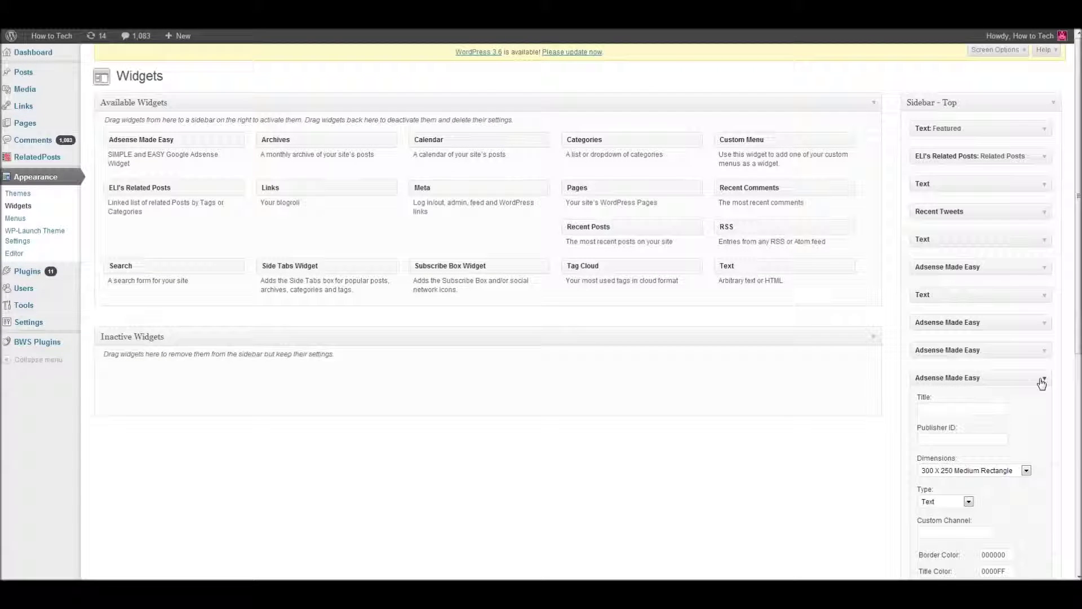
click(999, 378)
drag(998, 379, 519, 271)
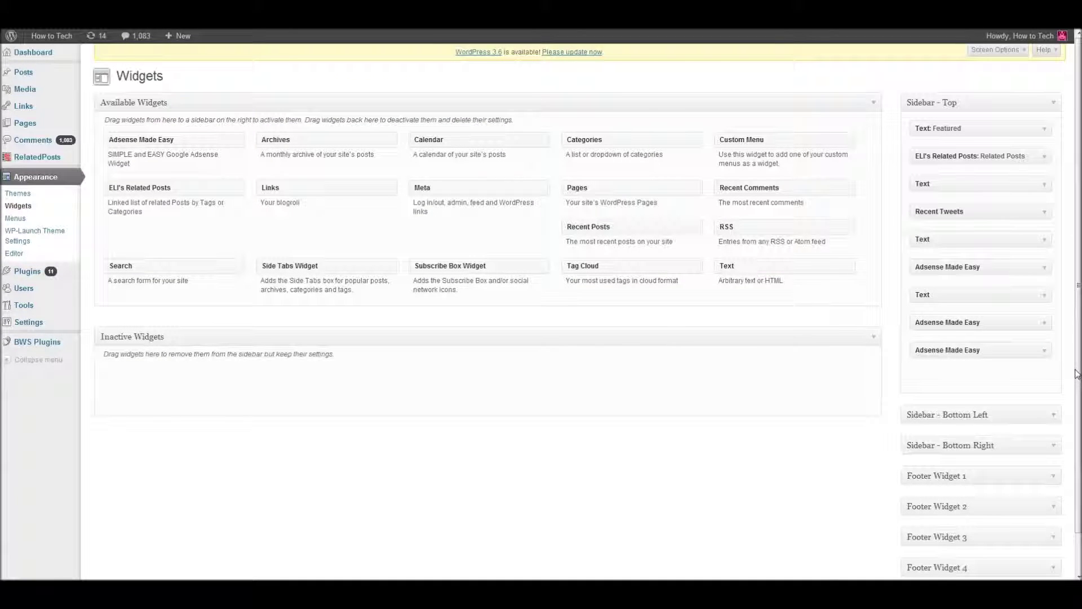
Check the settings of the last Adsense Made Easy widget in Sidebar - Top, and open those of the one above it
click(1045, 351)
scroll(1049, 296, down, 1)
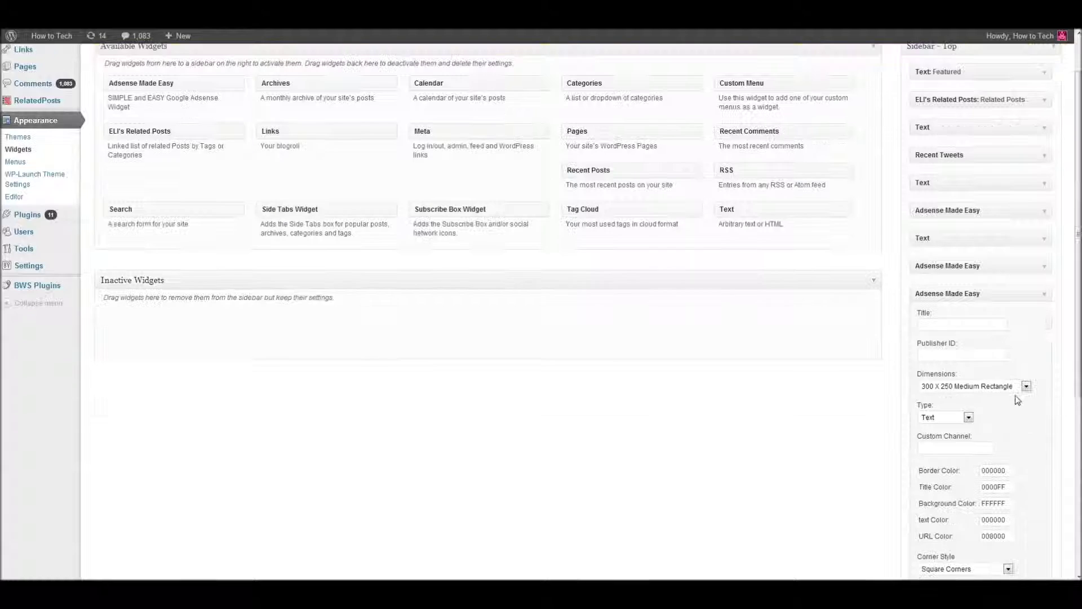
click(1047, 293)
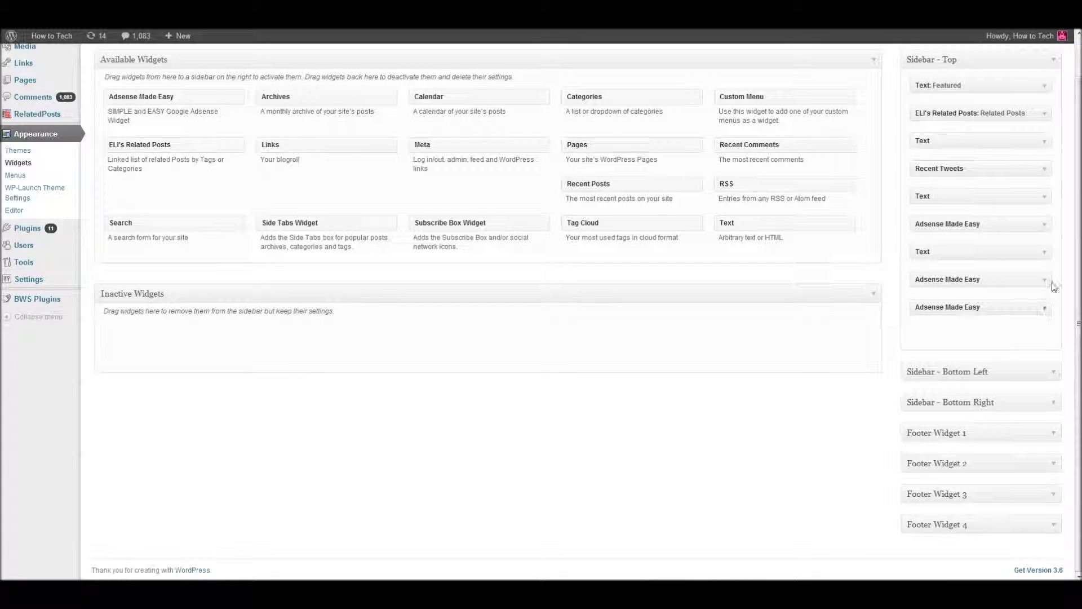
click(1048, 281)
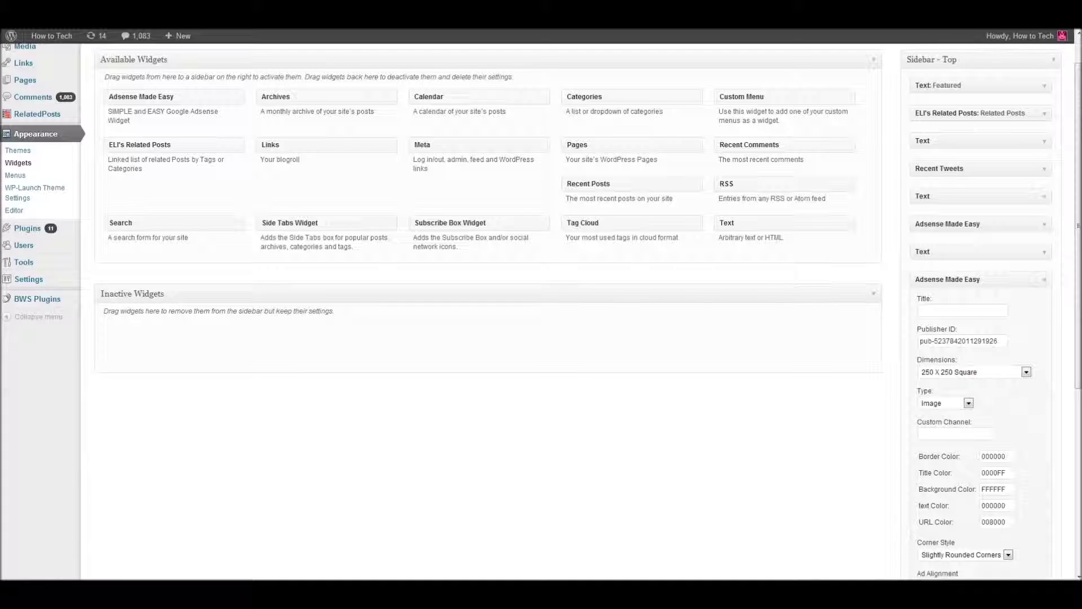
scroll(541, 310, down, 1)
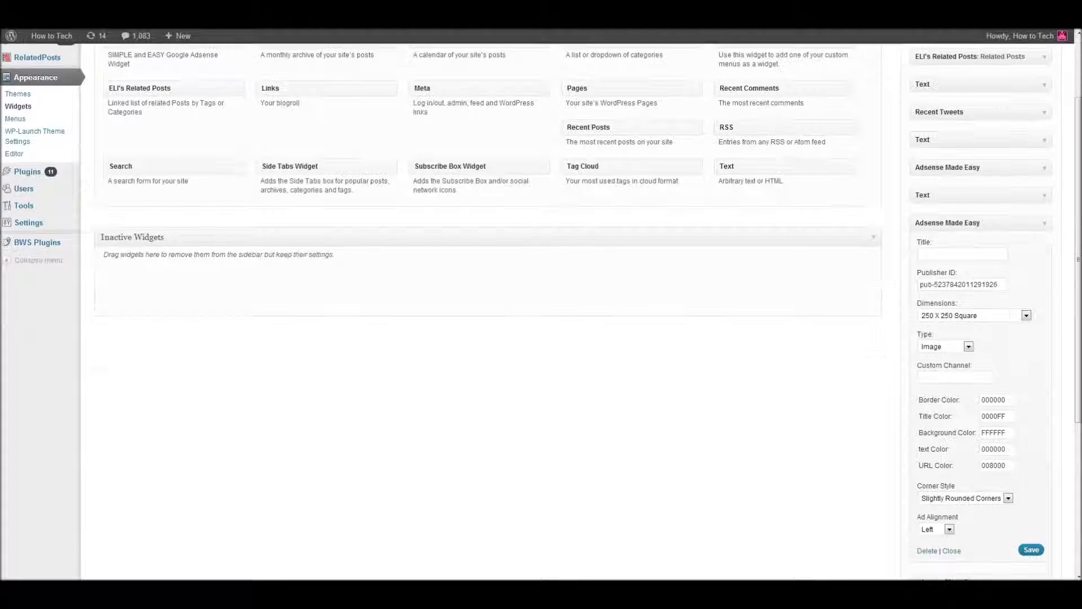
Review the color fields and Publisher ID of the open Adsense Made Easy widget, and save its settings
click(1005, 400)
click(998, 416)
click(996, 433)
click(997, 449)
click(998, 465)
key(Tab)
drag(1007, 284, 920, 284)
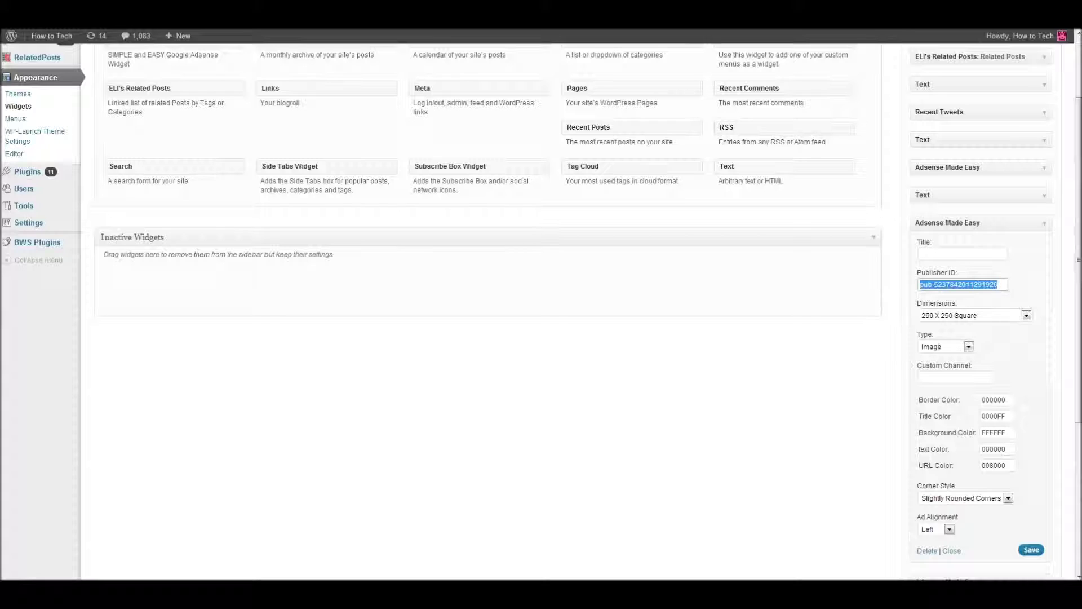
click(962, 285)
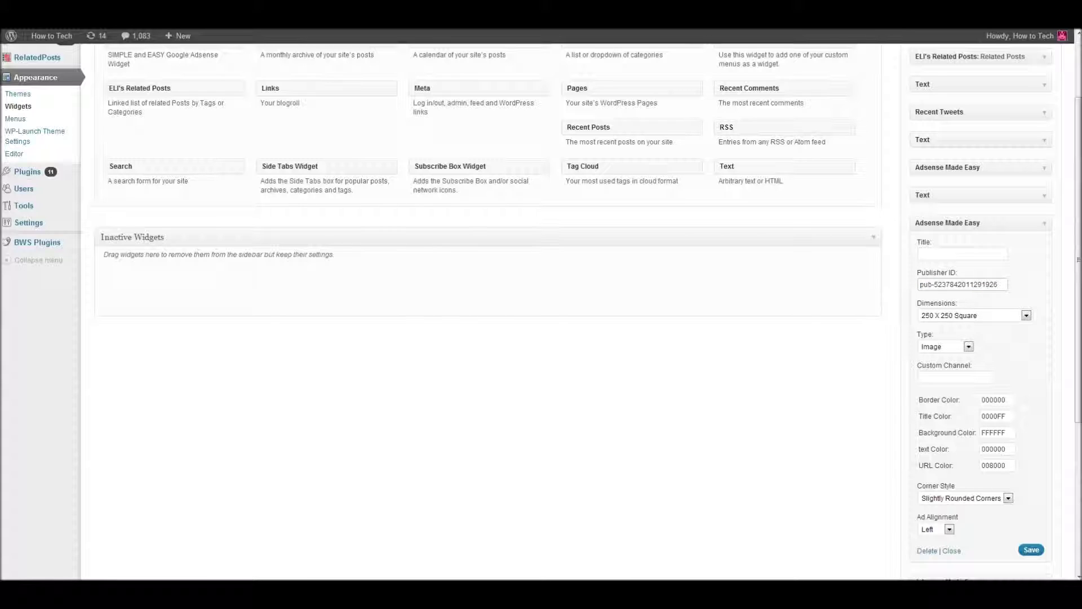
click(1032, 550)
scroll(488, 254, up, 2)
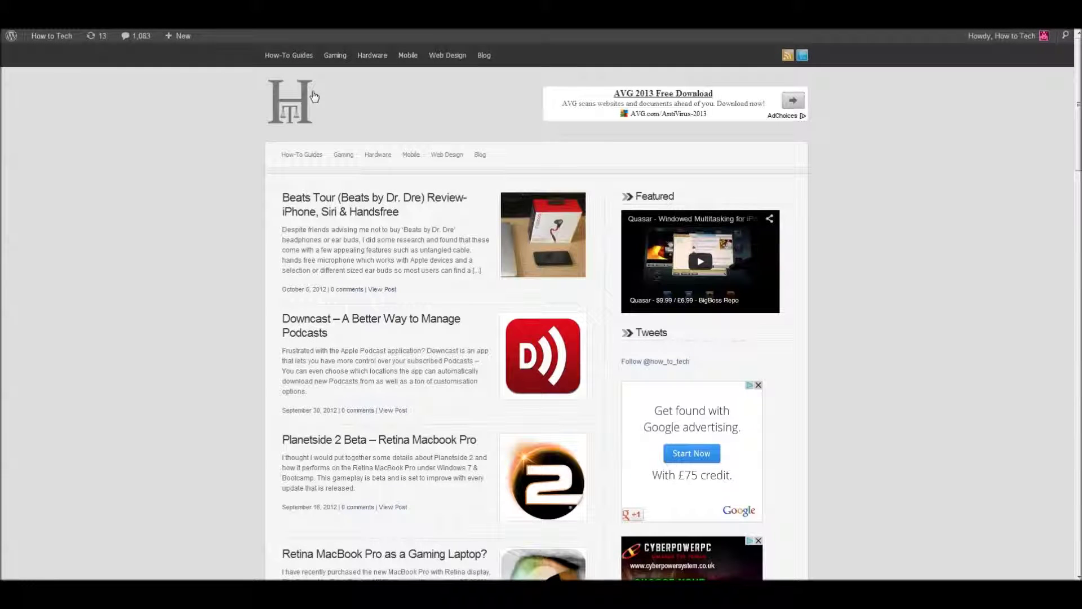
Switch to the live site, reload the homepage and examine the ads in its header and sidebar
click(314, 99)
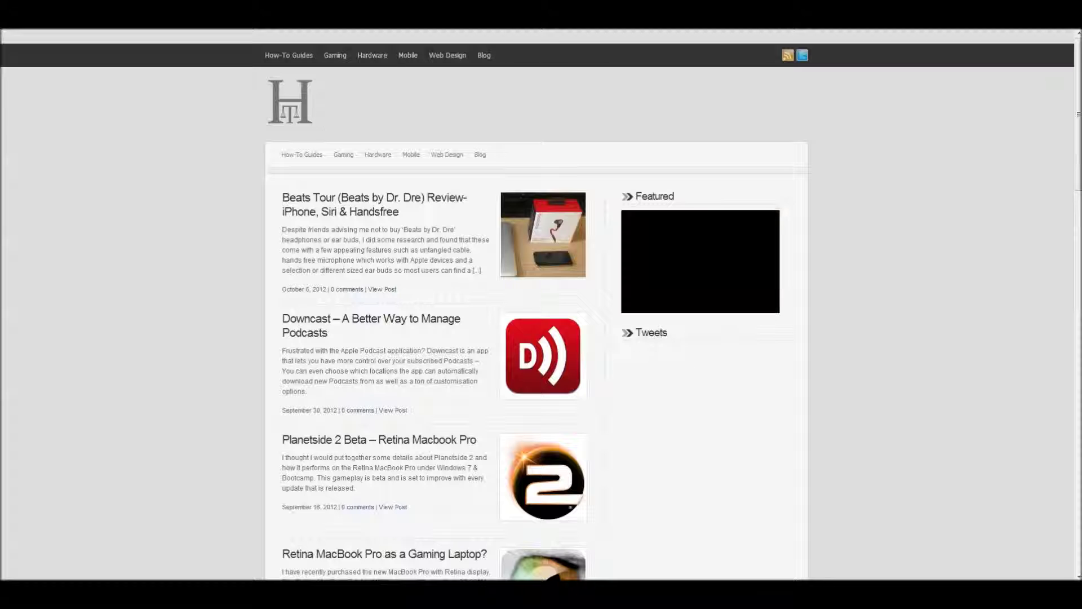
scroll(736, 319, down, 3)
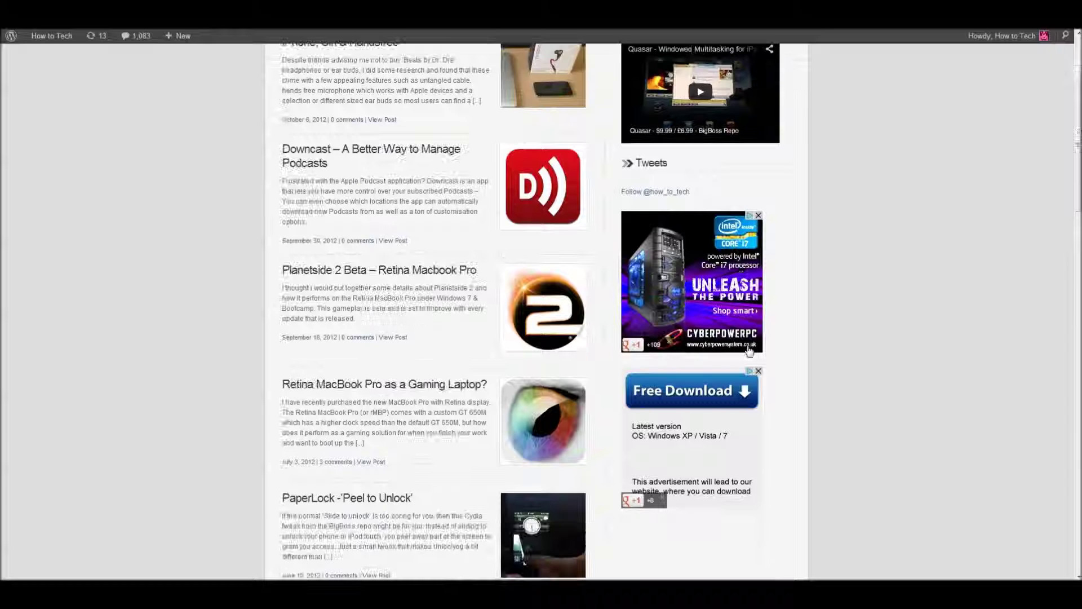
scroll(750, 350, up, 3)
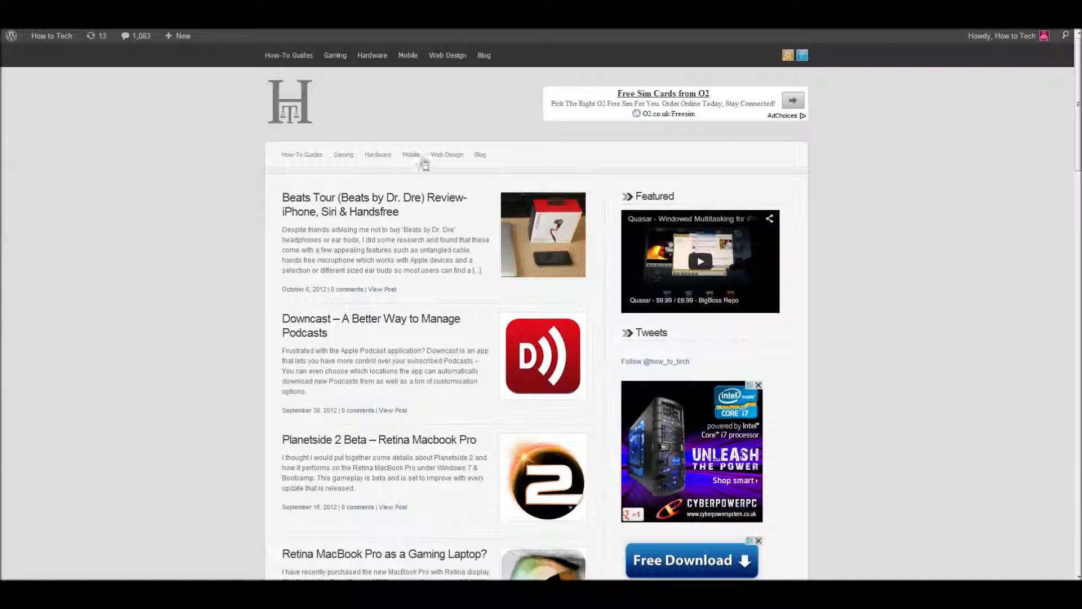
scroll(420, 329, down, 1)
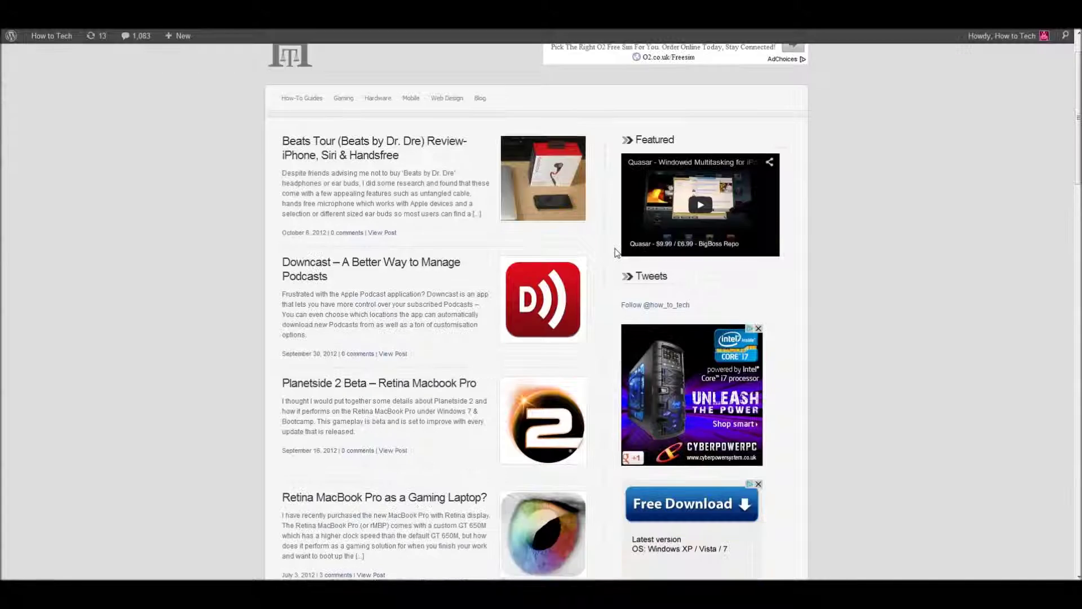
scroll(659, 164, down, 1)
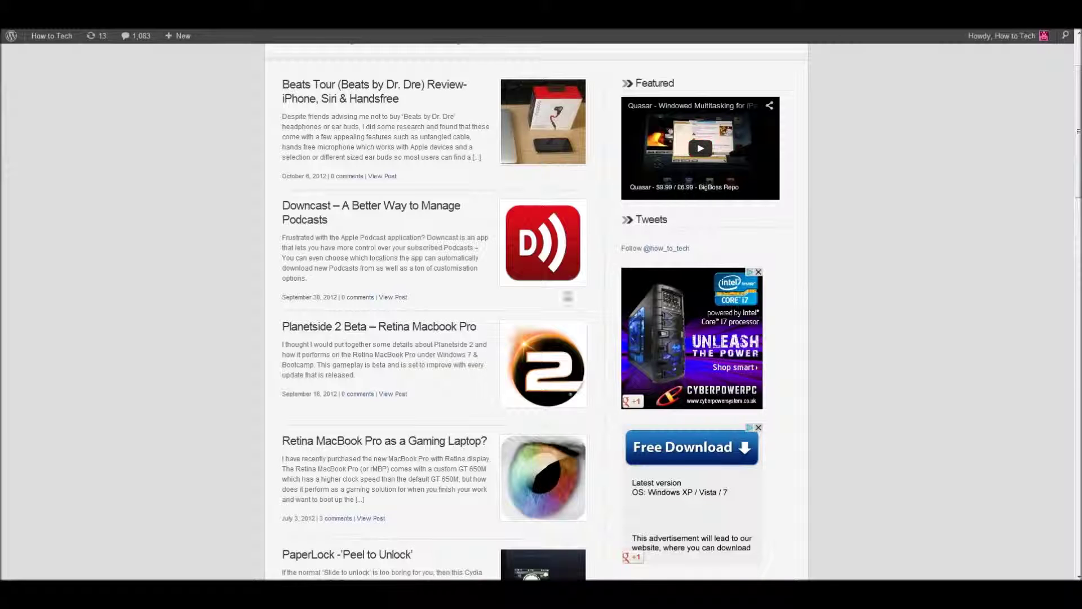
scroll(699, 395, down, 2)
scroll(684, 313, up, 2)
scroll(784, 438, up, 1)
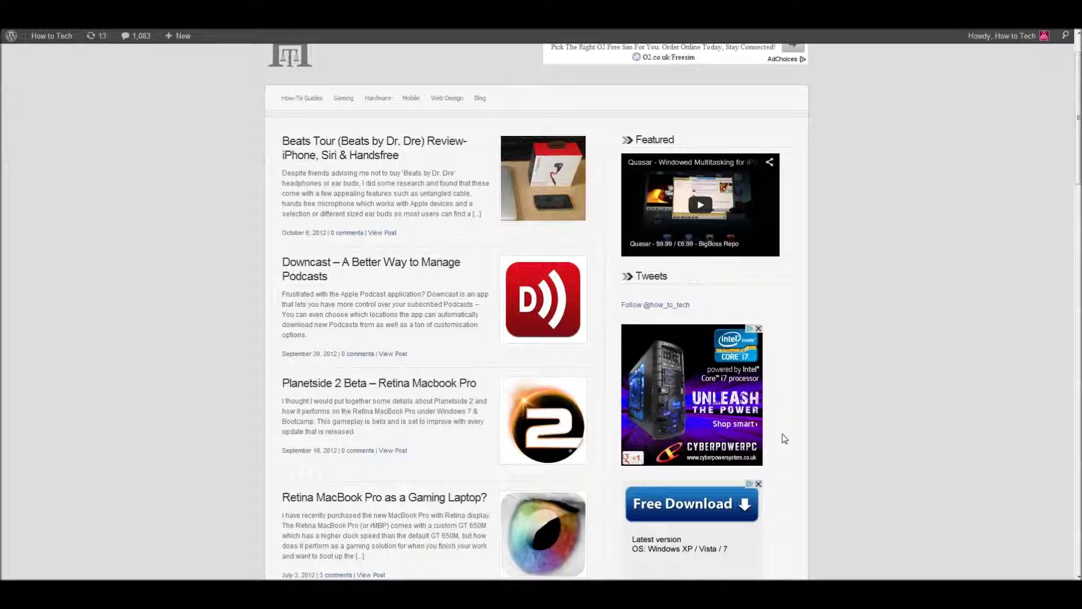
scroll(784, 438, down, 2)
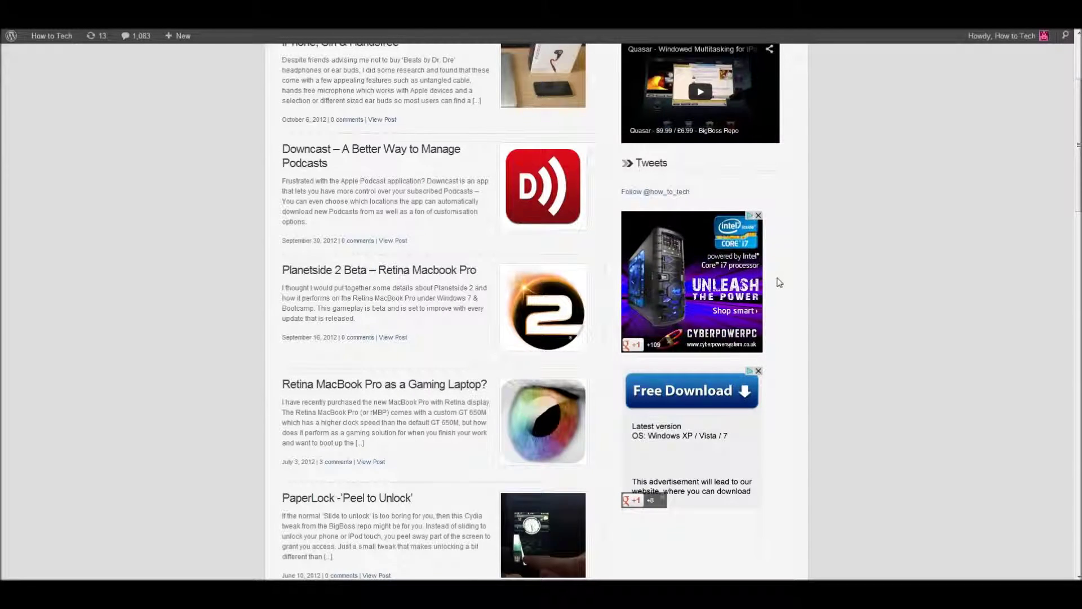
scroll(778, 282, up, 2)
scroll(778, 283, down, 1)
scroll(778, 284, up, 2)
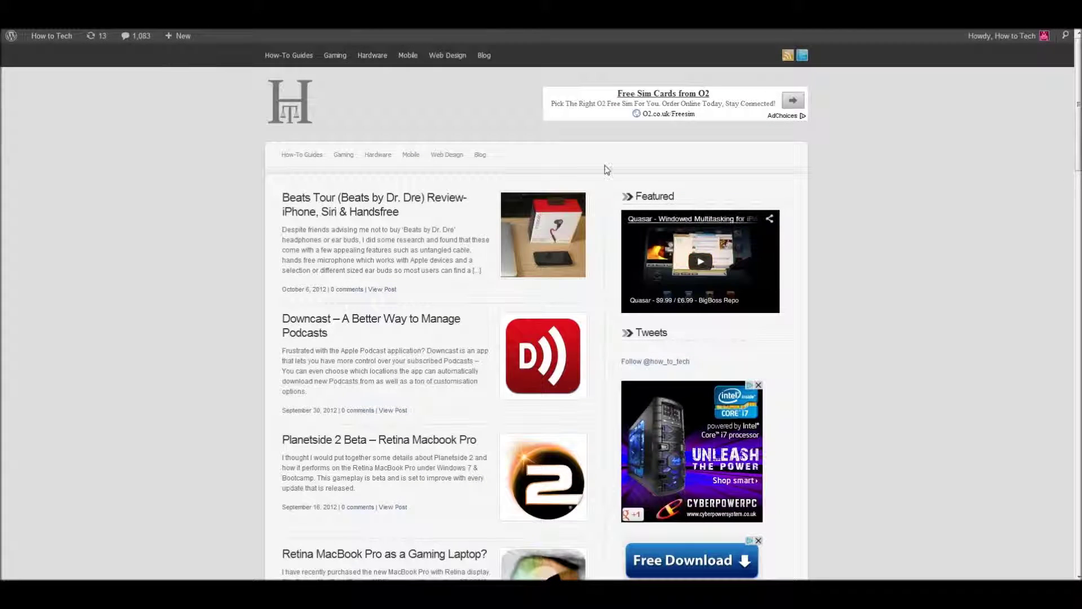
scroll(666, 308, down, 1)
scroll(655, 227, up, 5)
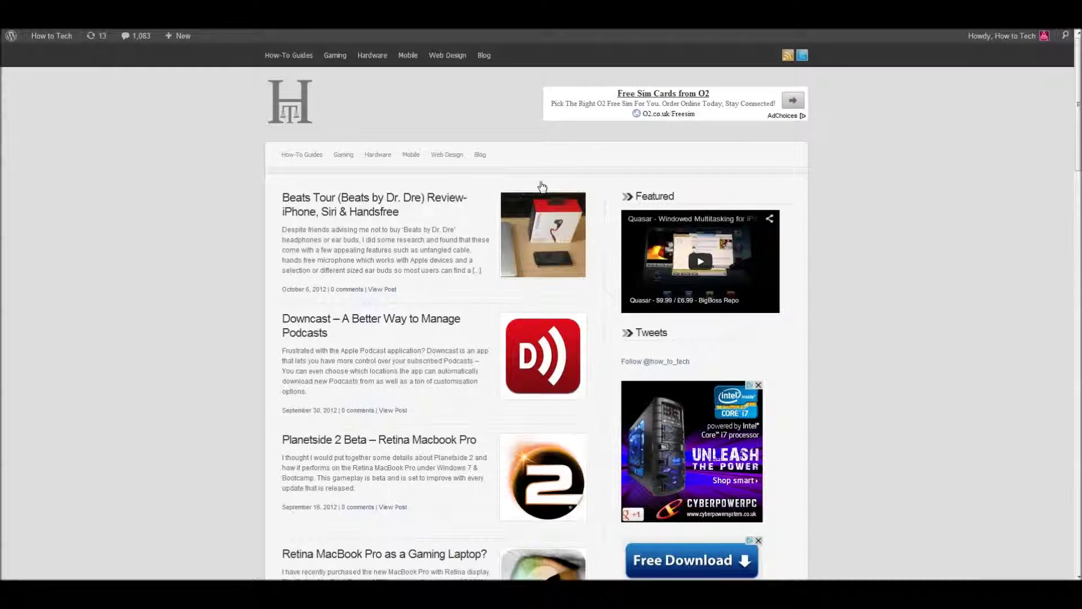
scroll(564, 225, down, 1)
scroll(584, 276, down, 2)
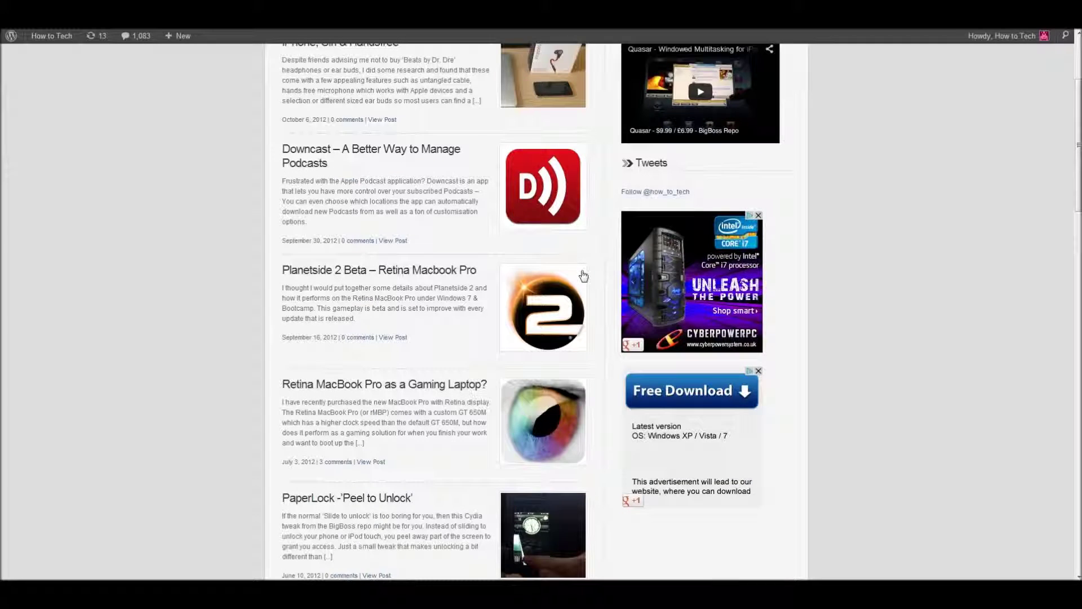
scroll(584, 276, up, 1)
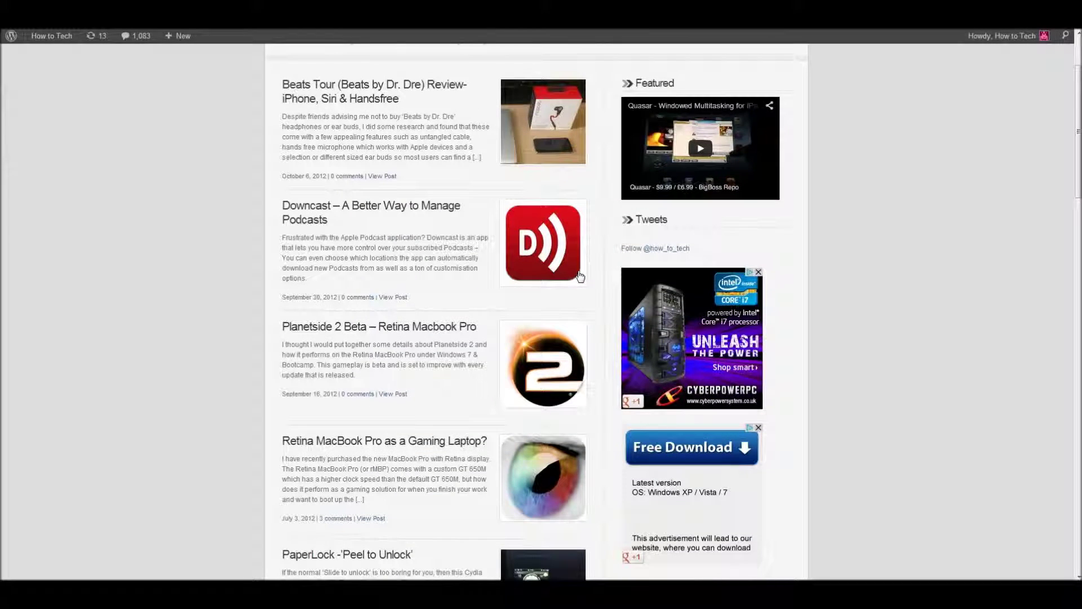
scroll(584, 276, up, 2)
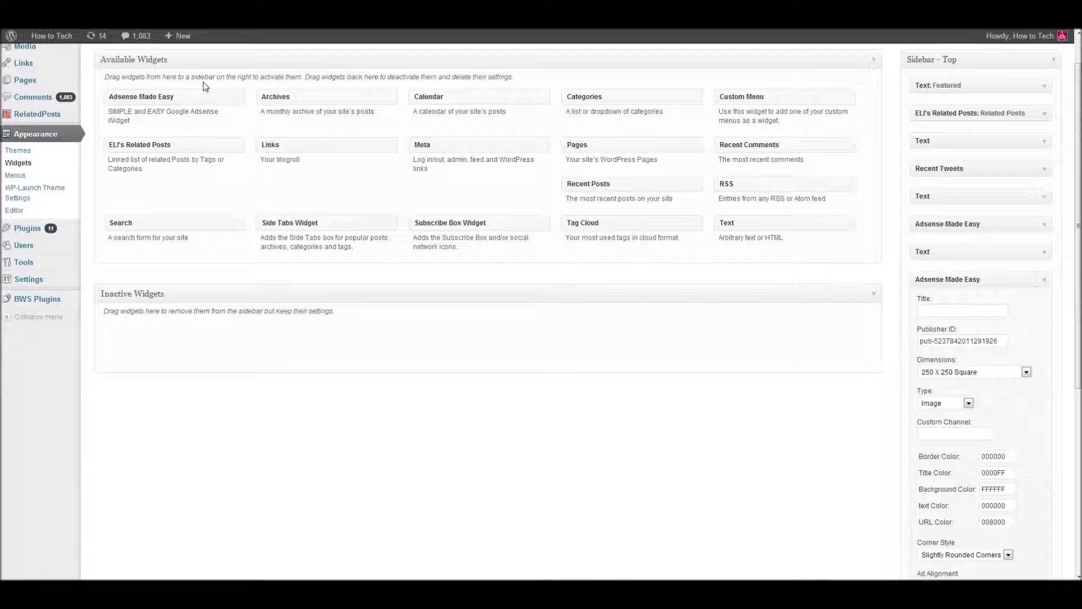
scroll(757, 316, down, 3)
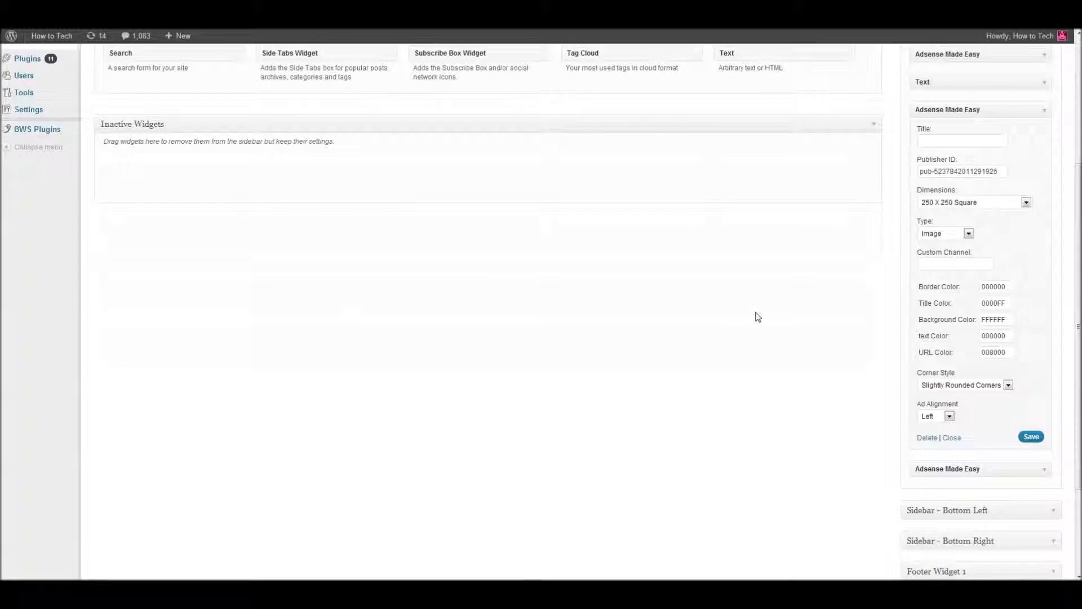
scroll(758, 317, up, 1)
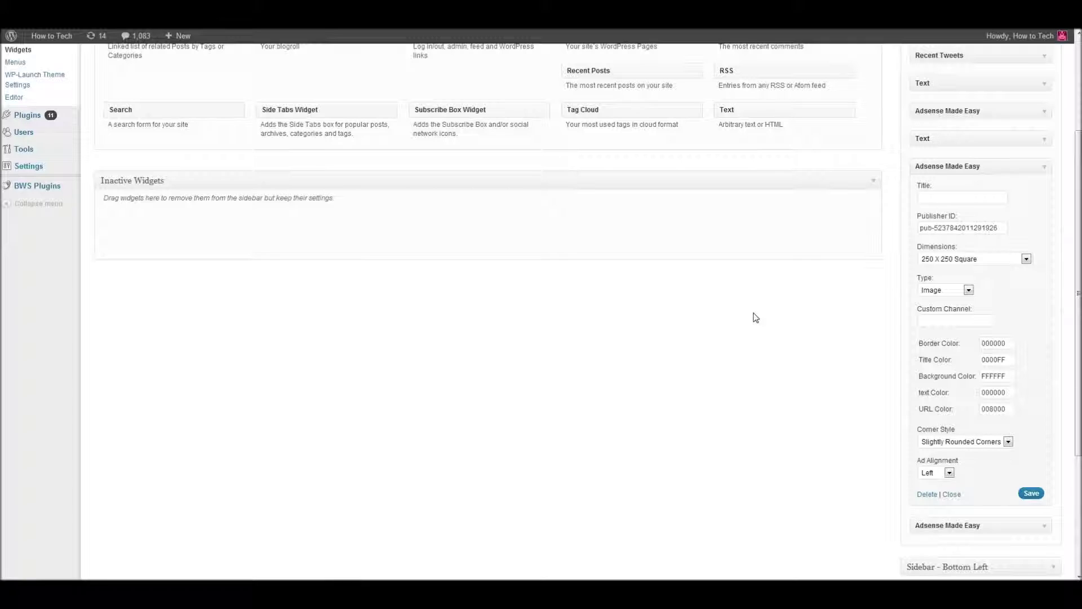
scroll(755, 318, up, 3)
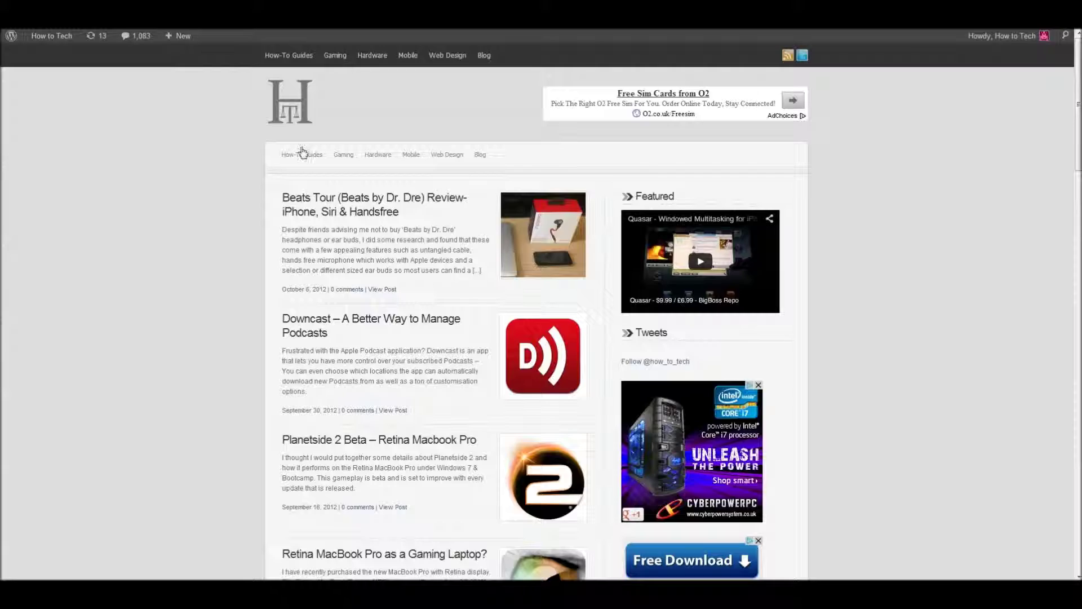
scroll(356, 233, down, 4)
scroll(358, 244, up, 4)
scroll(327, 246, down, 1)
scroll(327, 247, up, 1)
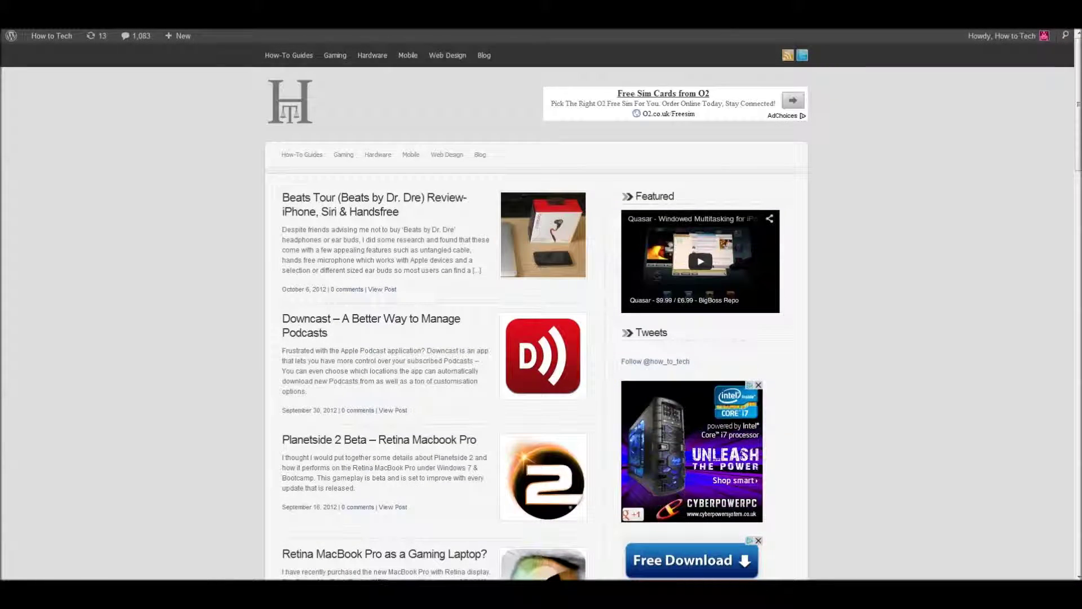
scroll(327, 247, down, 2)
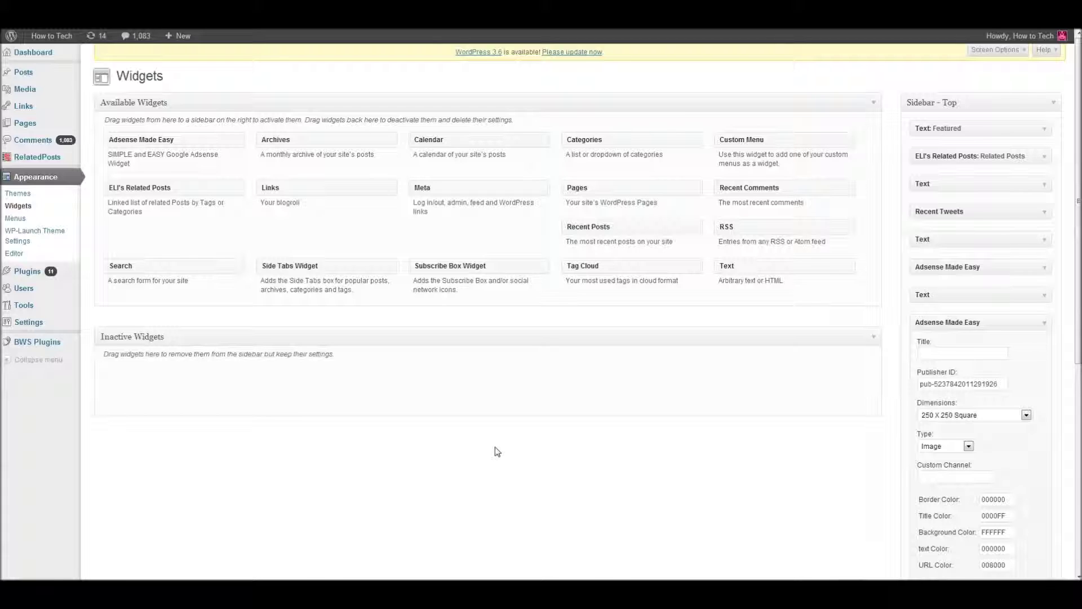
scroll(494, 449, down, 1)
scroll(493, 449, up, 1)
scroll(493, 450, down, 3)
scroll(493, 449, up, 1)
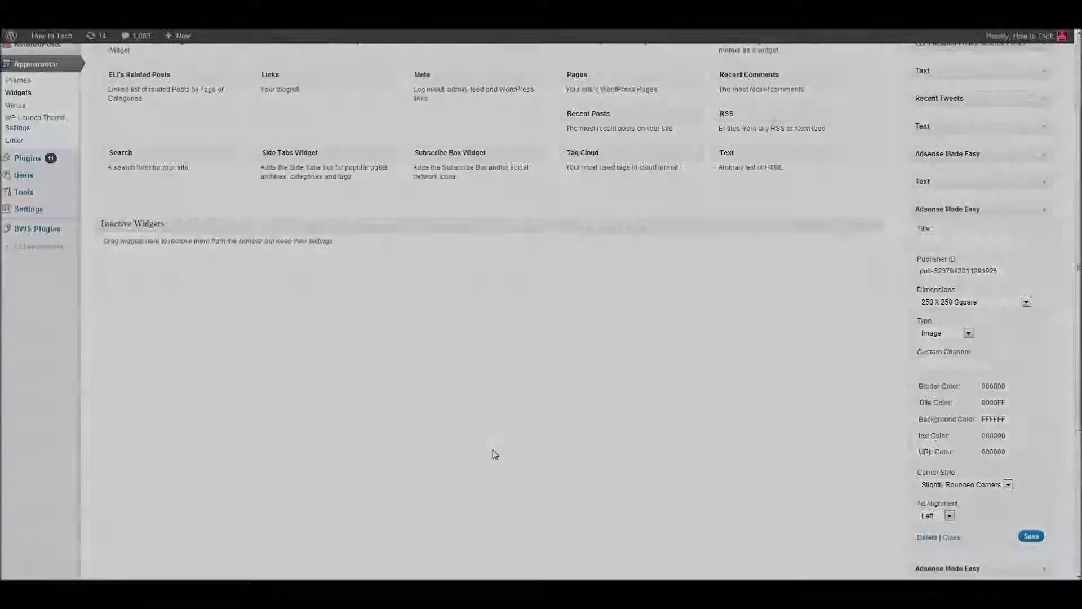